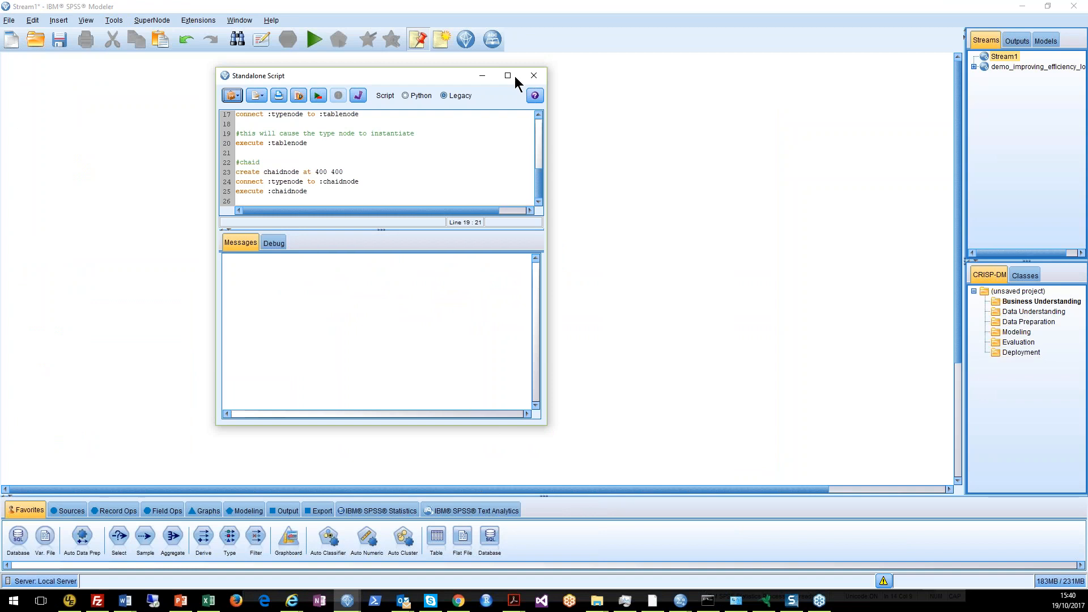
Step: Review the standalone legacy script and run it to build the telco x data stream with its table and CHAID model
click(508, 75)
scroll(133, 121, up, 3)
scroll(139, 115, down, 2)
scroll(149, 115, up, 2)
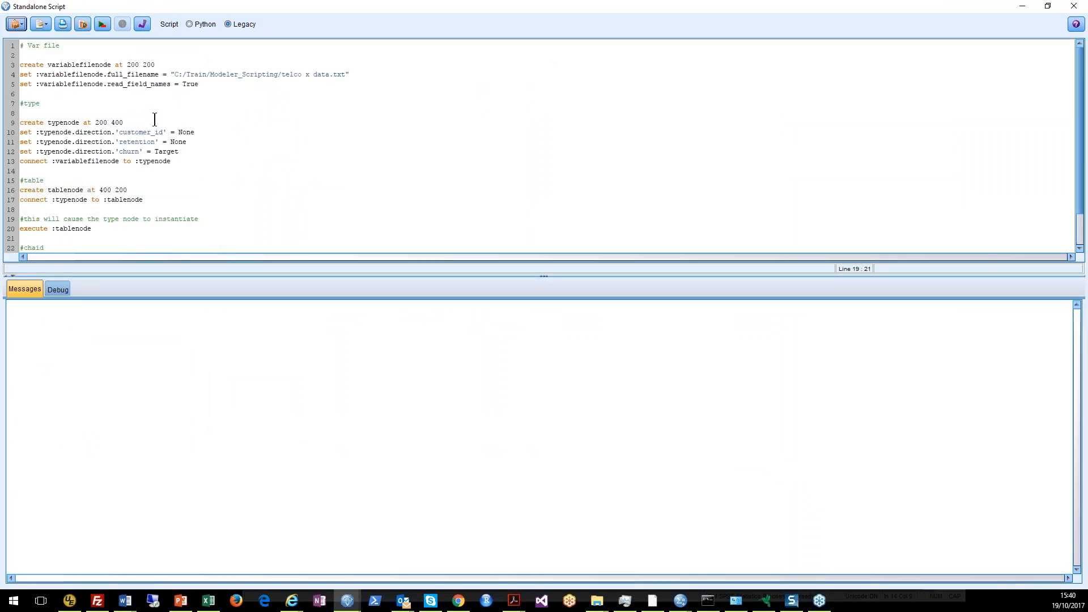
double_click(285, 6)
drag(303, 52, 765, 48)
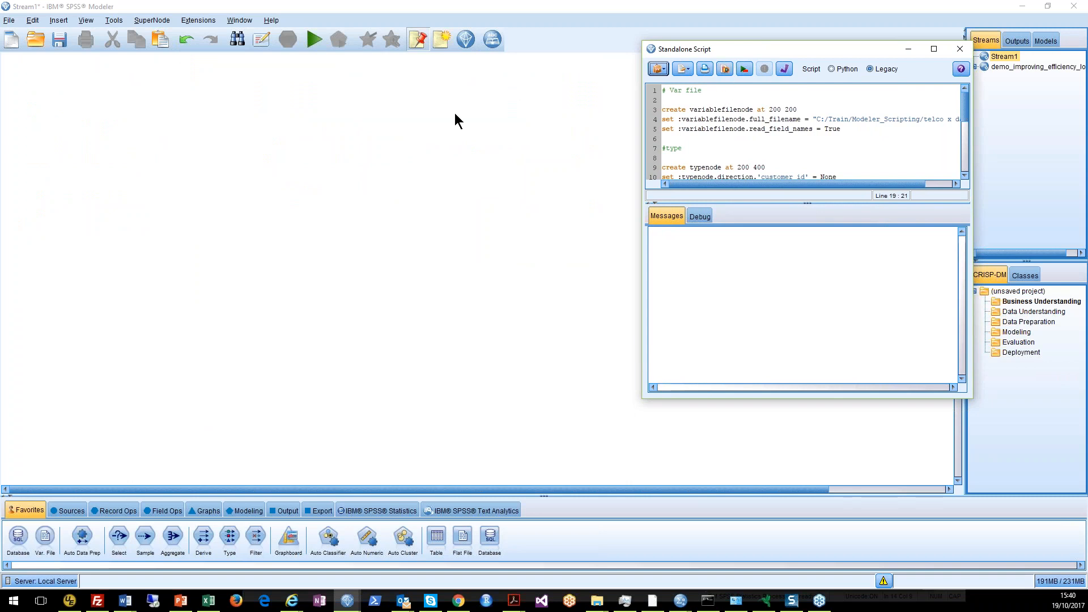
click(724, 69)
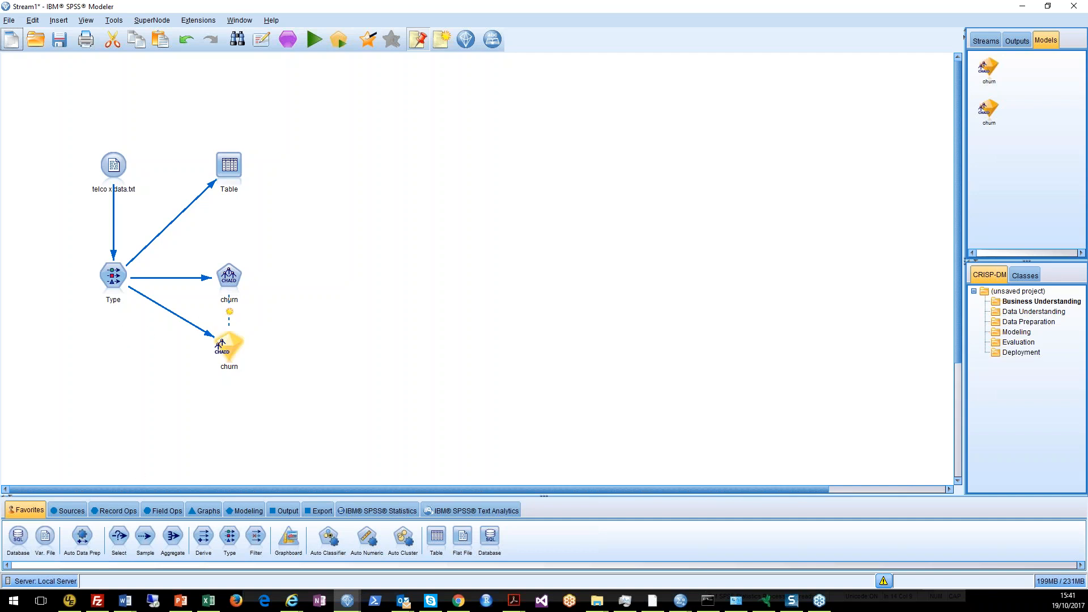
Step: Switch to the demo_improving_efficiency_loops stream
key(alt+Tab)
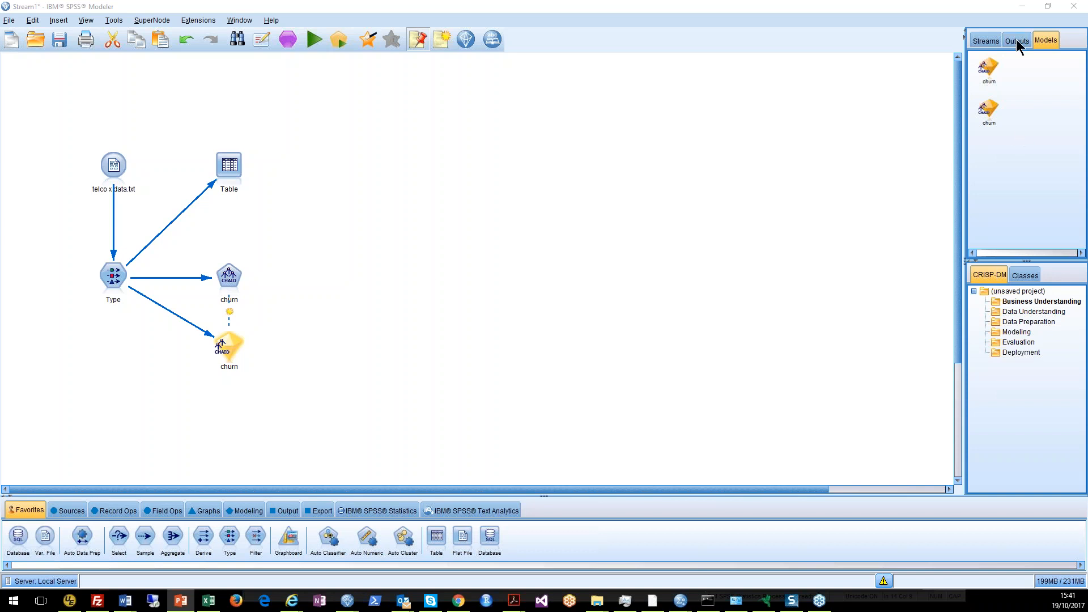
click(991, 40)
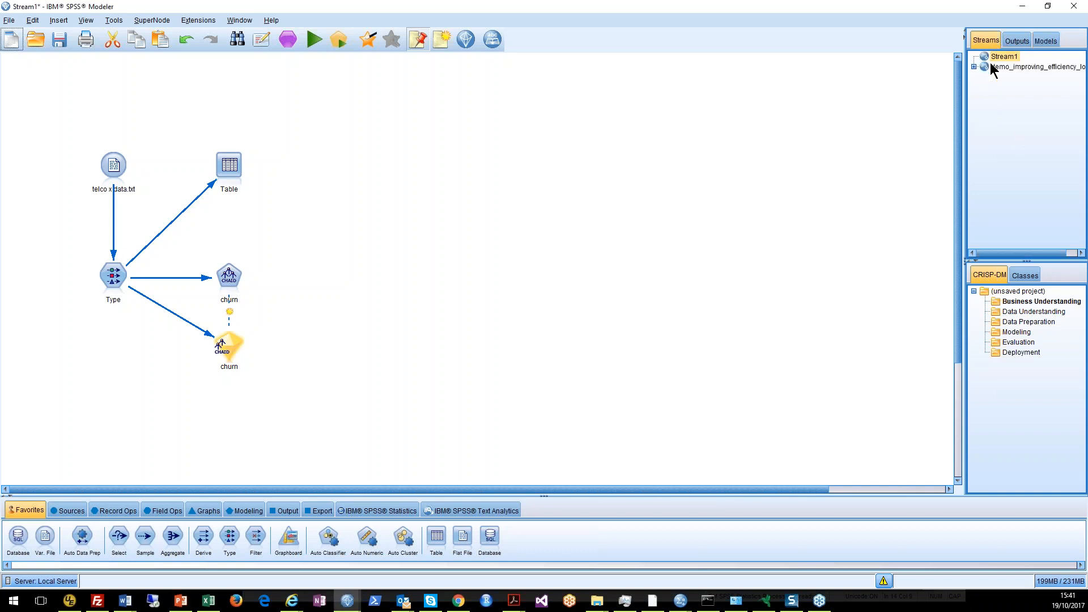
click(991, 67)
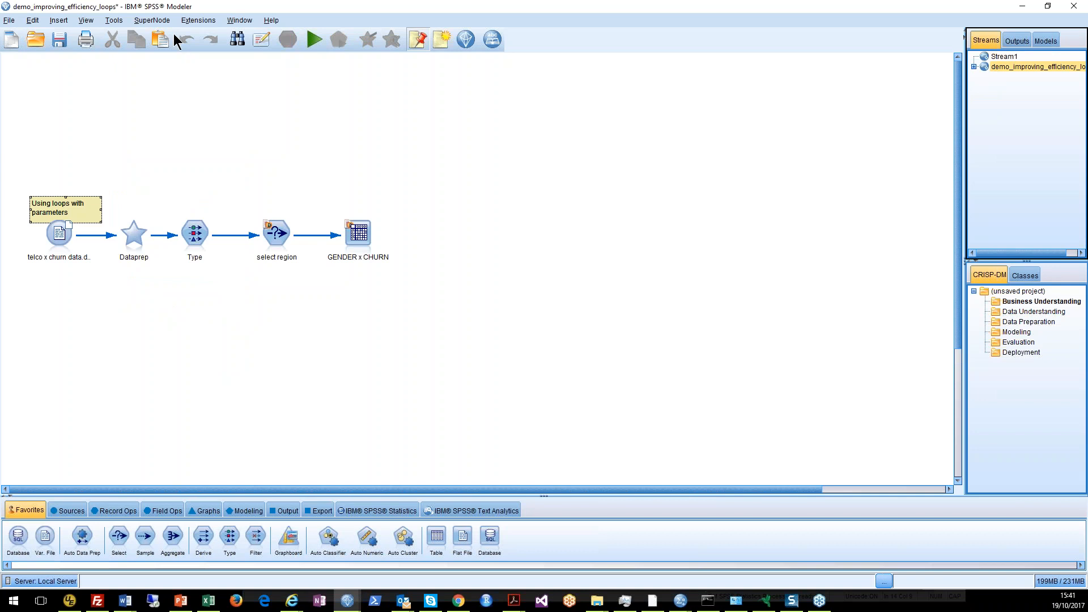
click(118, 23)
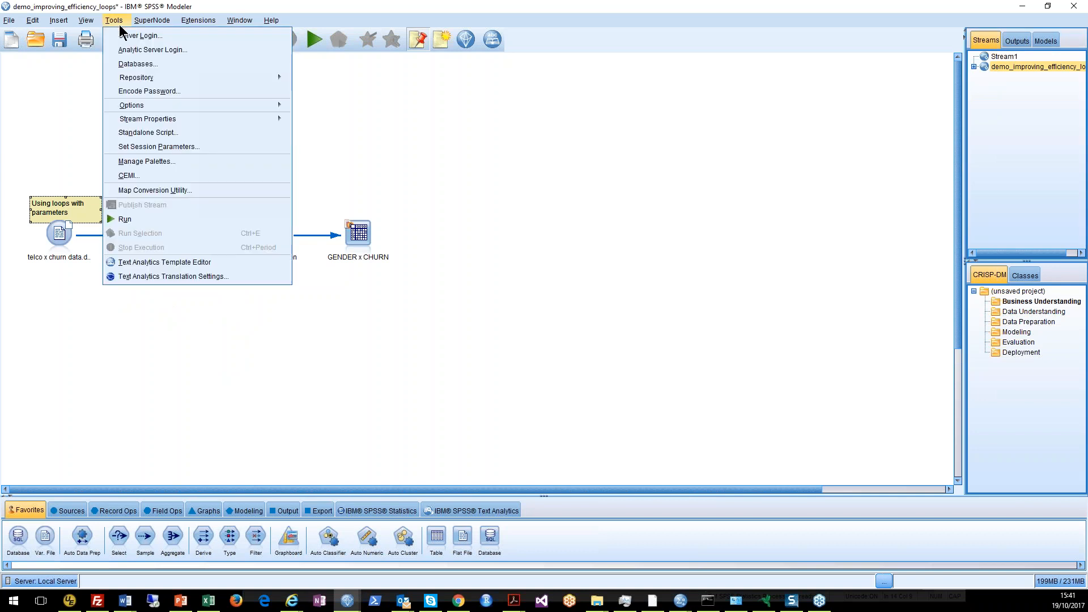
mouse_move(223, 116)
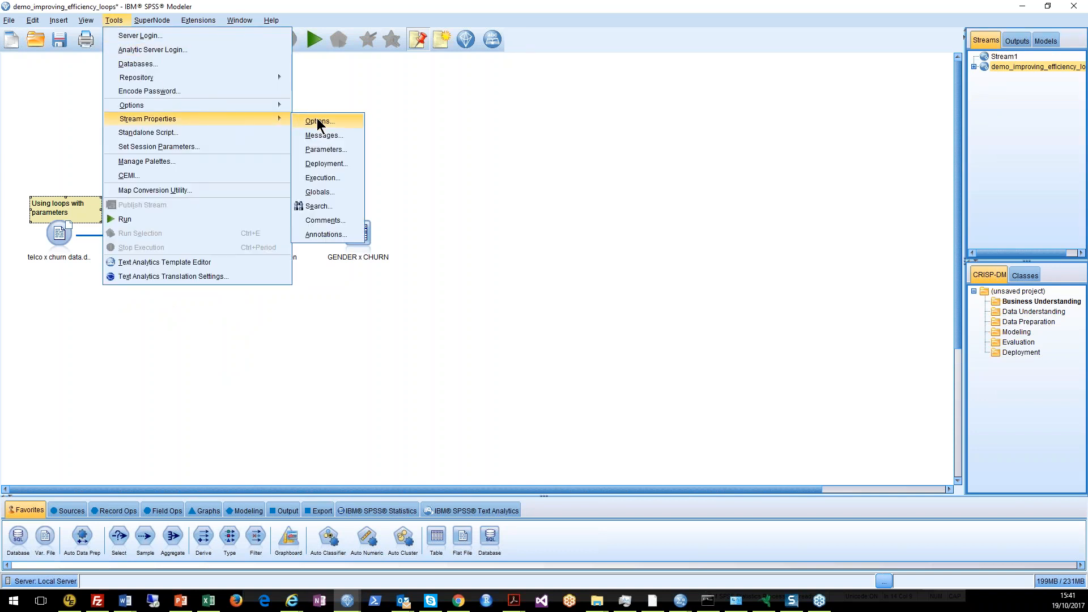
click(416, 97)
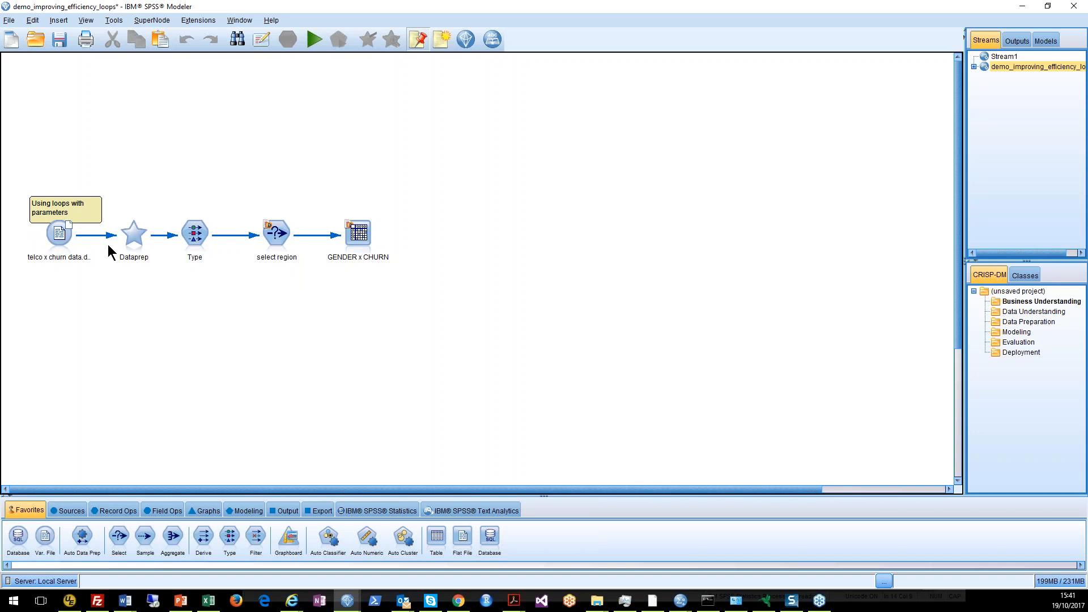
Step: Attach a Distribution graph node to the Type node and place it directly above it
click(194, 239)
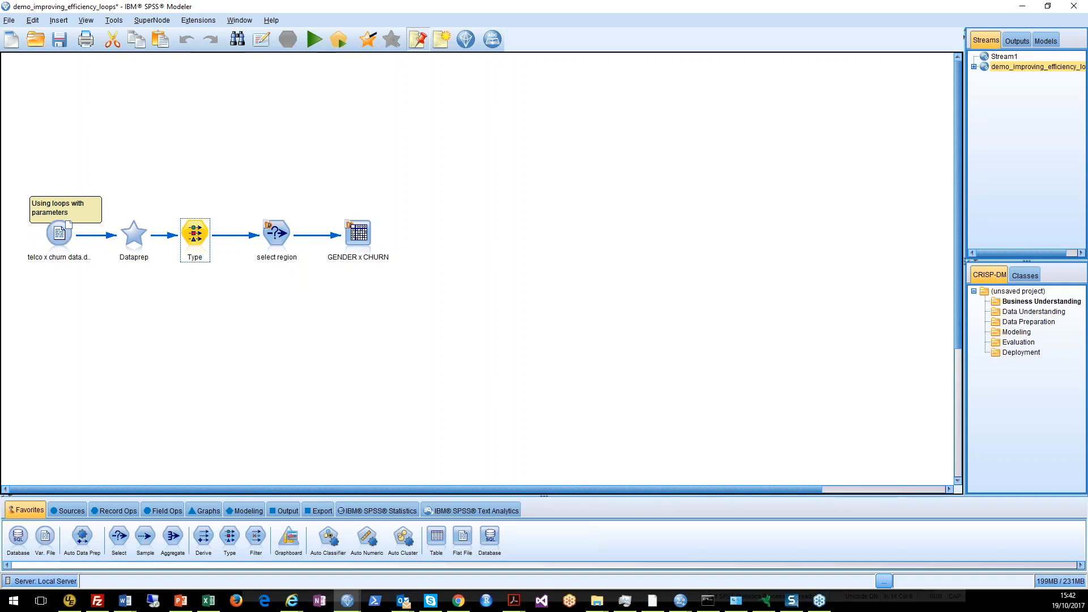
click(199, 511)
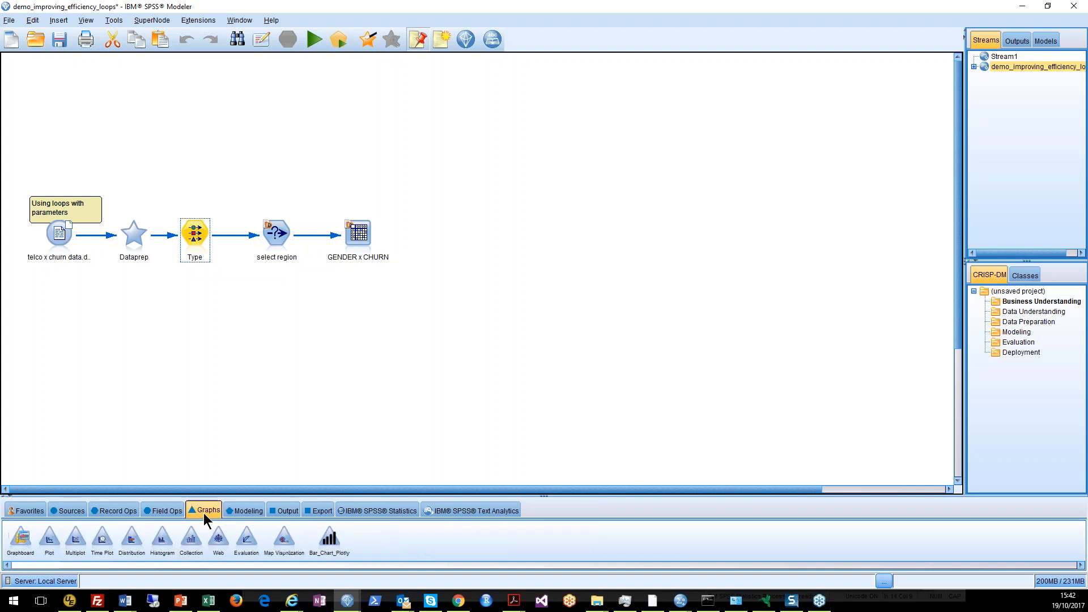
click(131, 538)
drag(243, 239, 198, 165)
Step: Set the Distribution node's field to REGION and run it
double_click(200, 167)
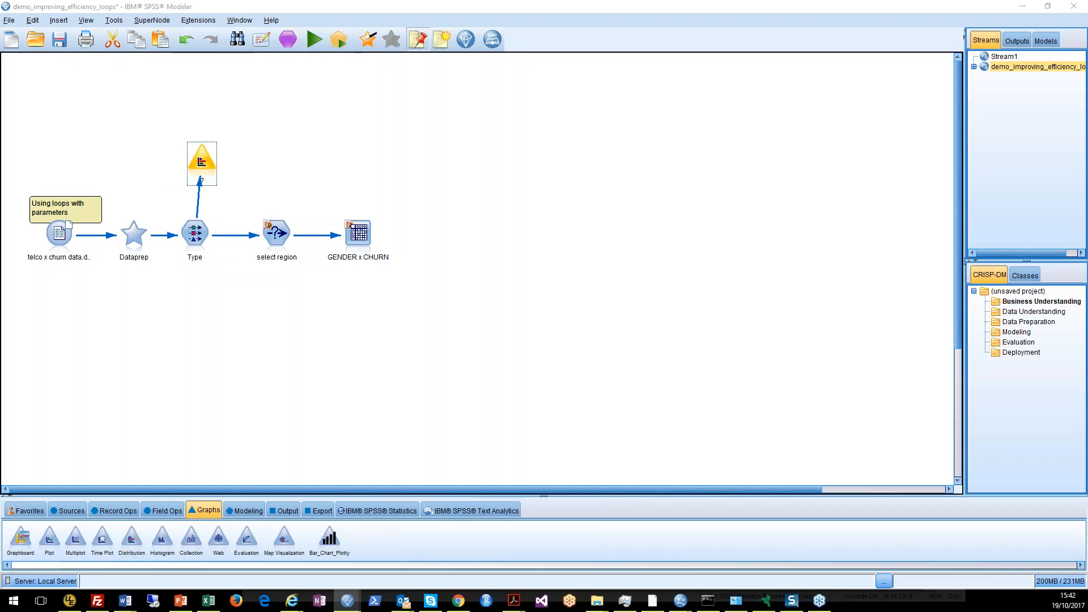
click(249, 237)
scroll(248, 322, down, 2)
scroll(248, 318, up, 4)
click(247, 300)
click(242, 398)
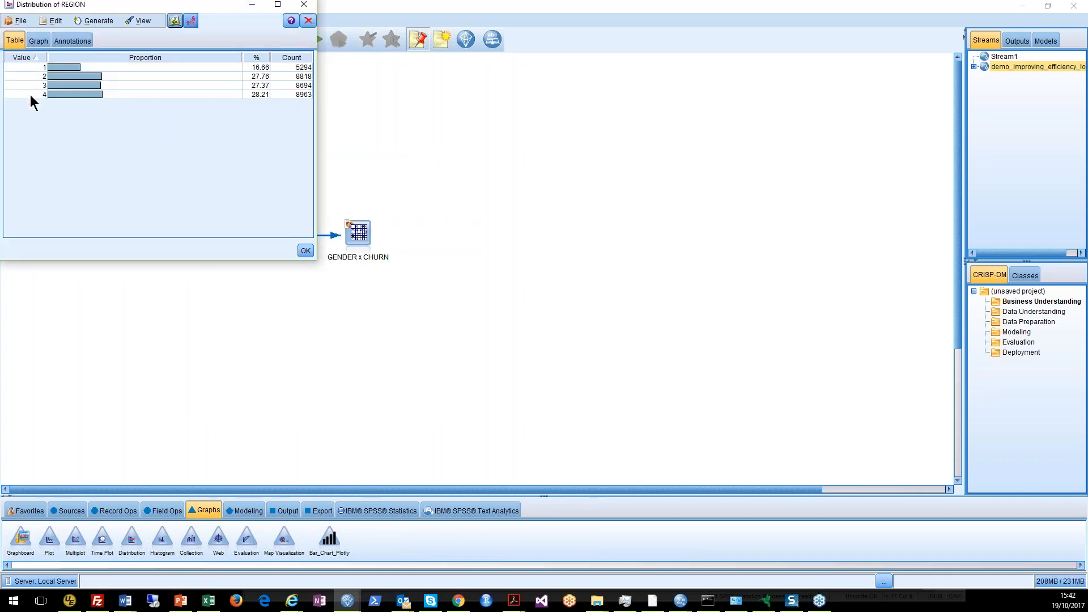
Step: Generate a Select node for region value 3 from the REGION distribution output
click(305, 251)
drag(123, 10, 483, 44)
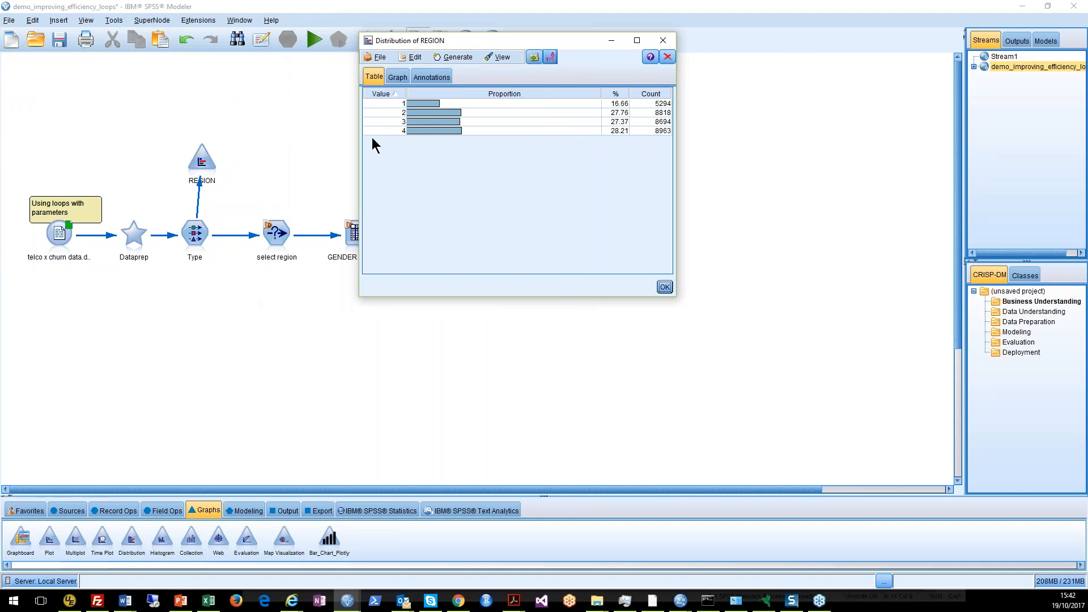
click(399, 122)
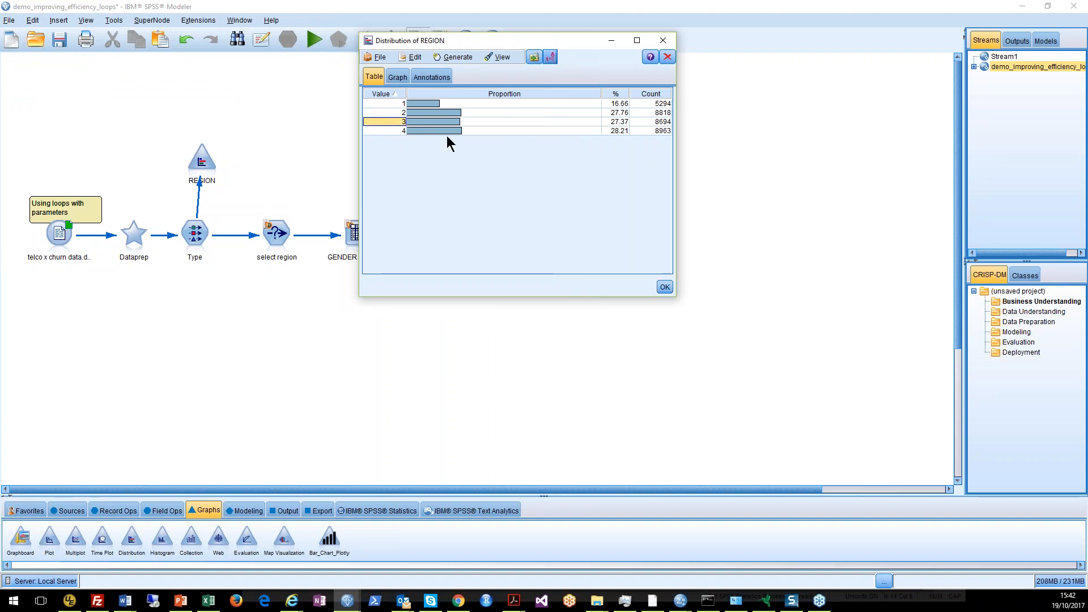
click(464, 59)
click(463, 159)
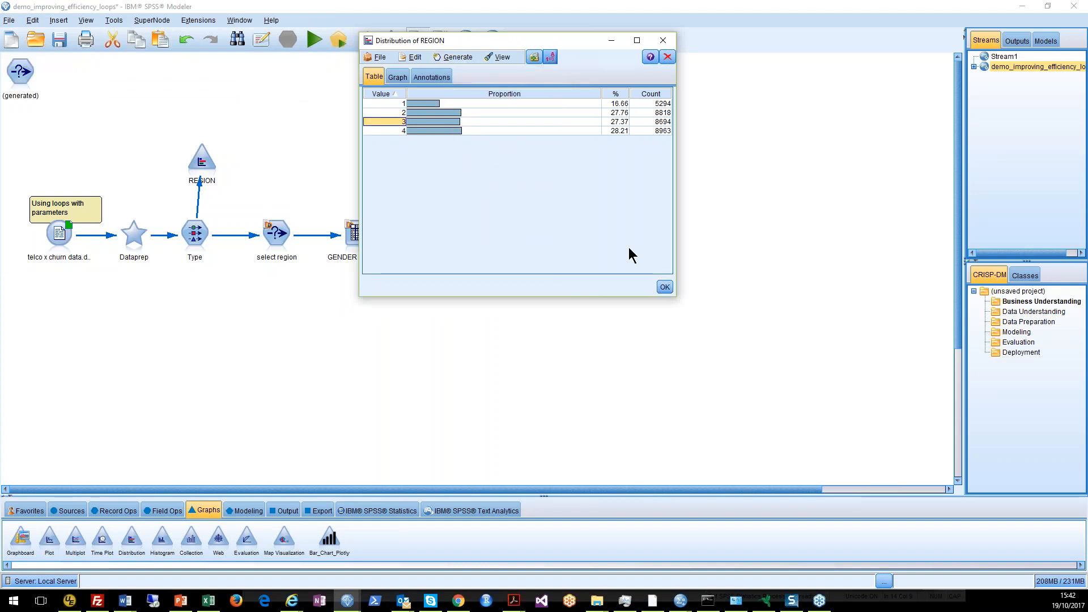
Step: Insert the generated Select node between the Type node and the REGION graph, replacing the graph's existing connection
click(664, 287)
drag(26, 73, 248, 158)
mouse_move(194, 230)
mouse_down()
mouse_move(241, 152)
mouse_move(202, 161)
mouse_up()
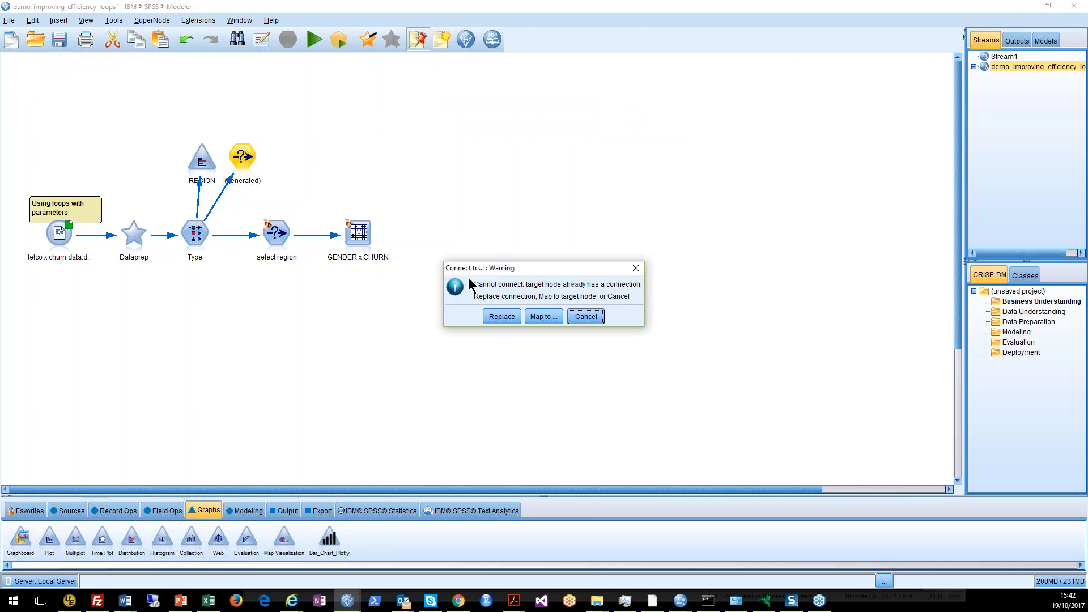
click(498, 312)
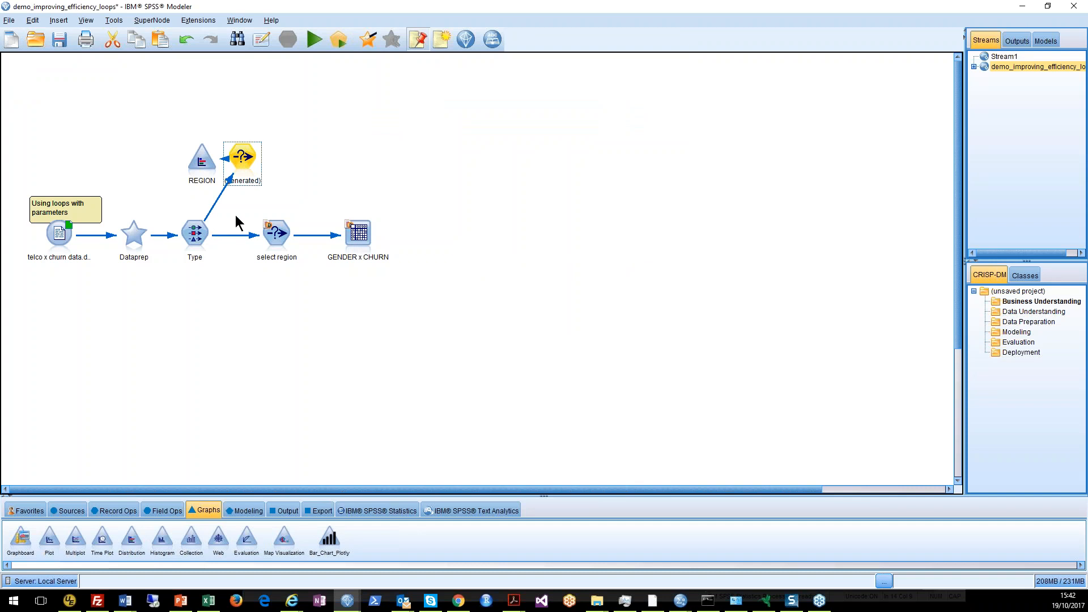
Step: Convert the stream's looping execution settings into a Python stream script by pasting them as the default script
click(115, 22)
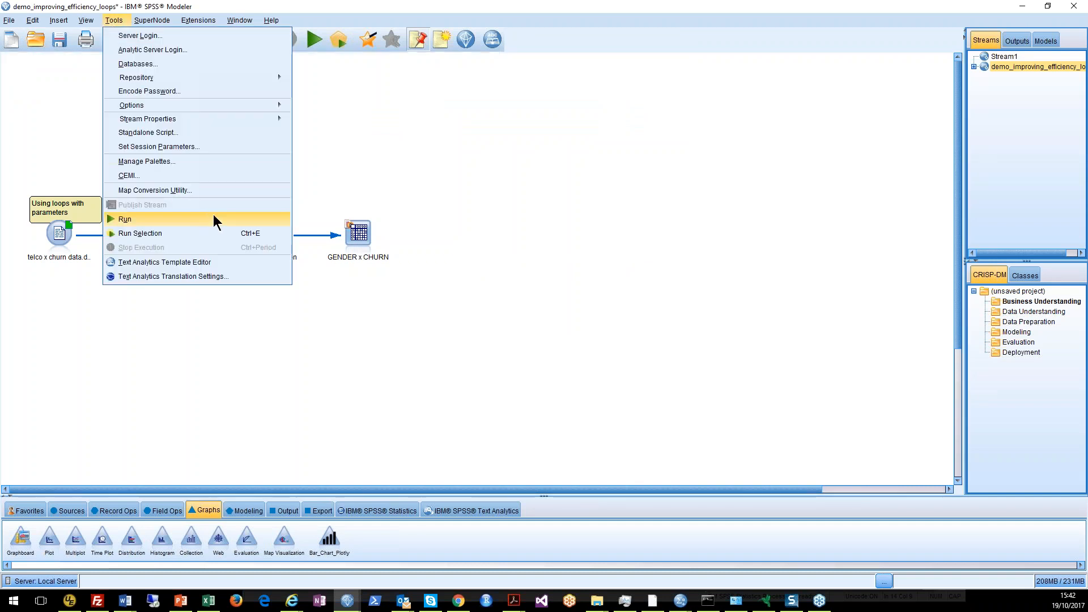
mouse_move(243, 120)
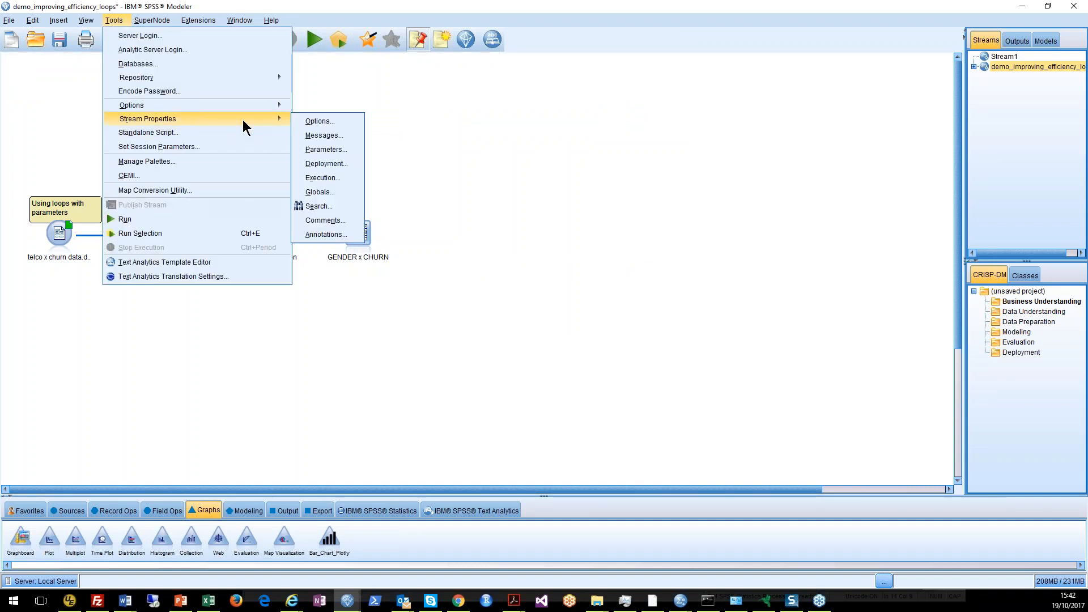
click(309, 178)
click(333, 176)
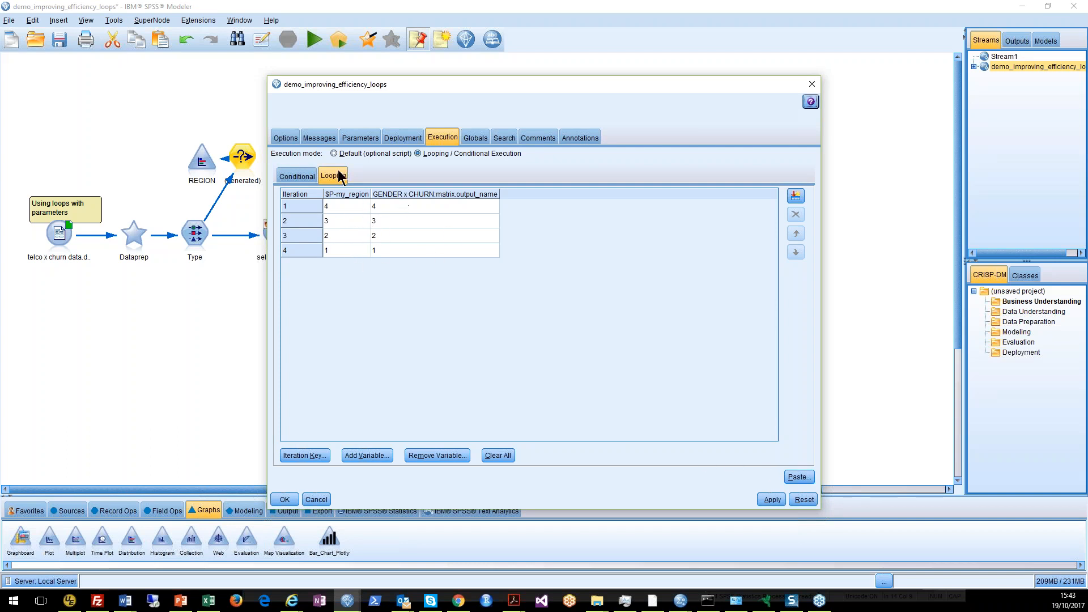
click(356, 155)
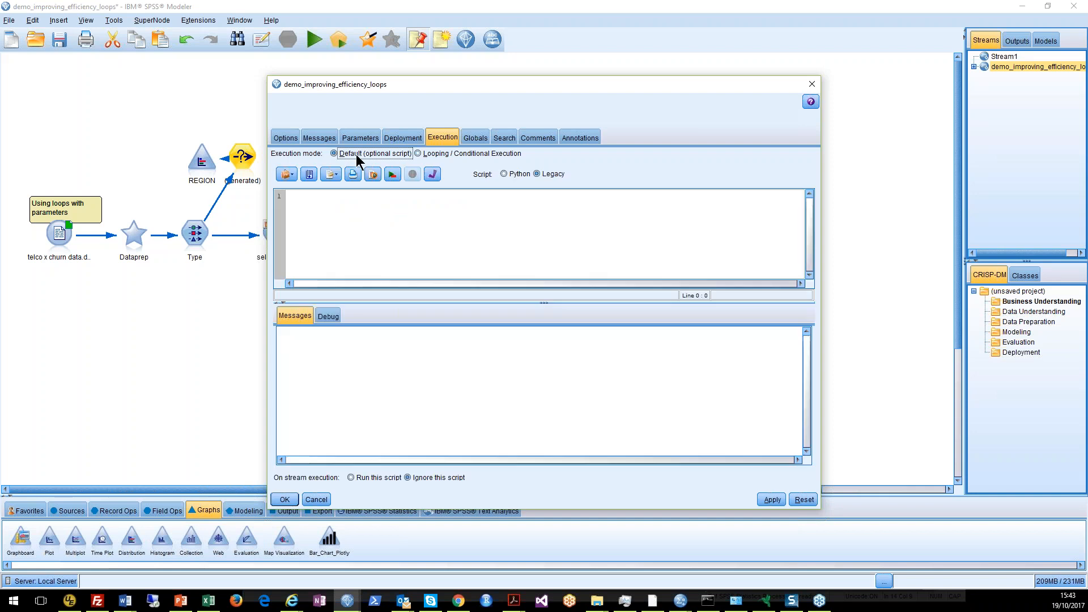
click(445, 155)
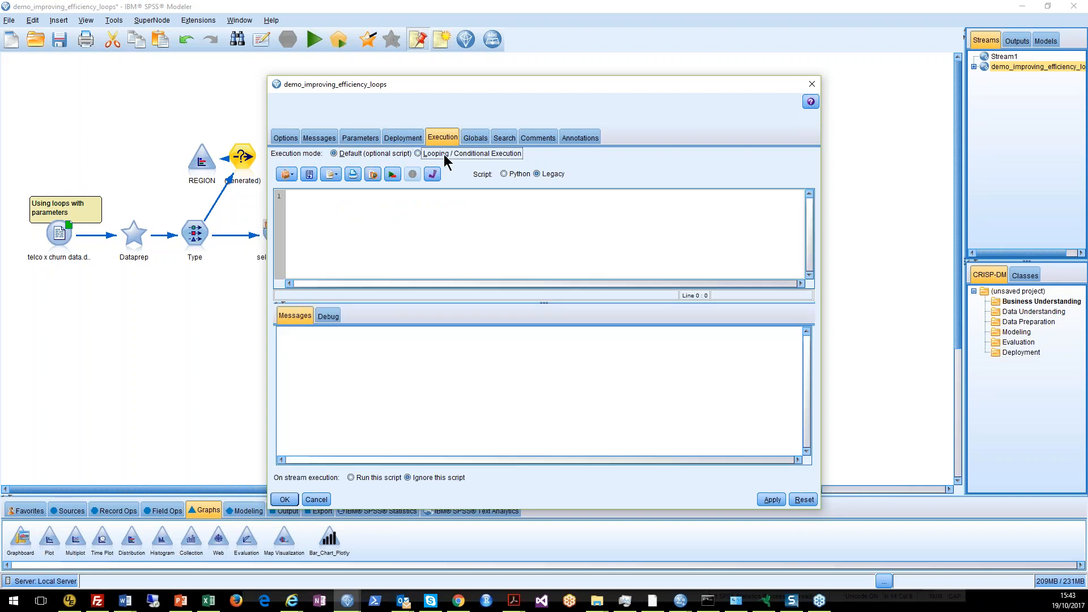
click(798, 477)
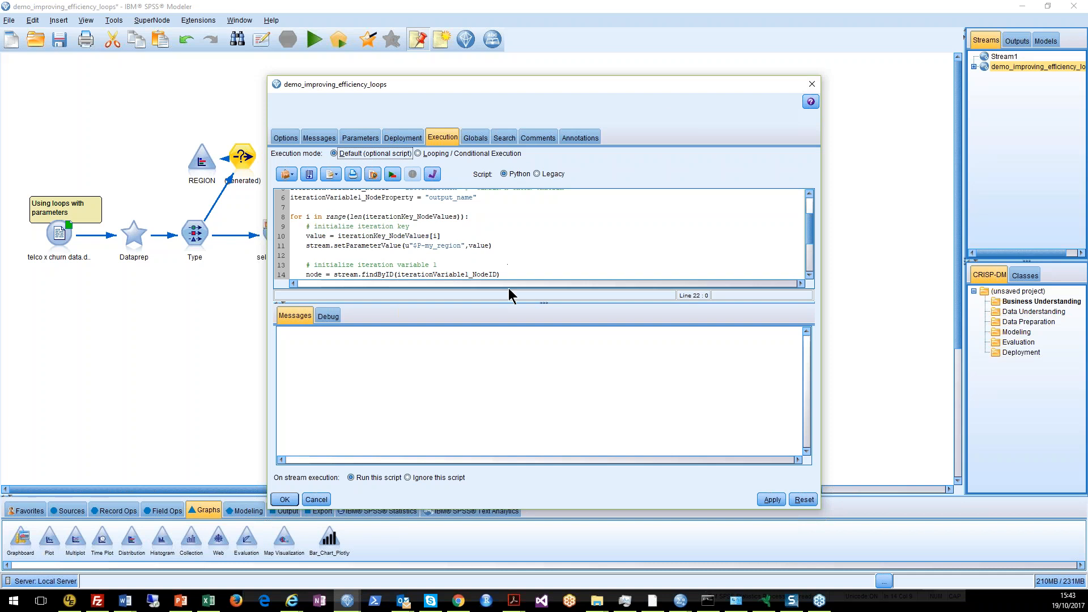
Step: Enlarge the script editor and examine the generated Python loop over the region values
drag(551, 306, 553, 391)
scroll(493, 278, up, 2)
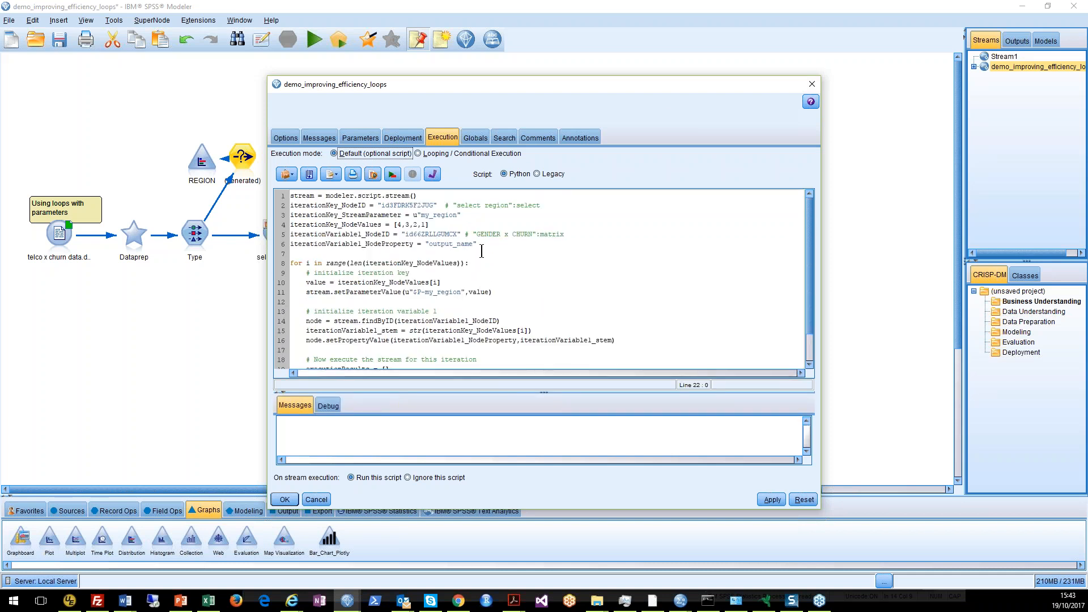
scroll(482, 251, down, 2)
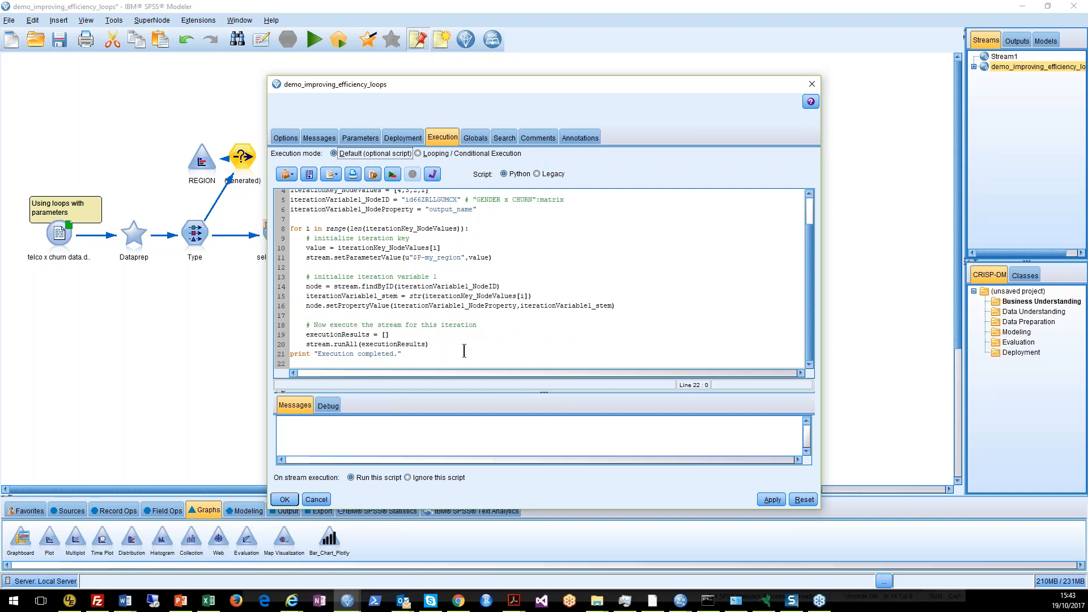
scroll(464, 351, up, 2)
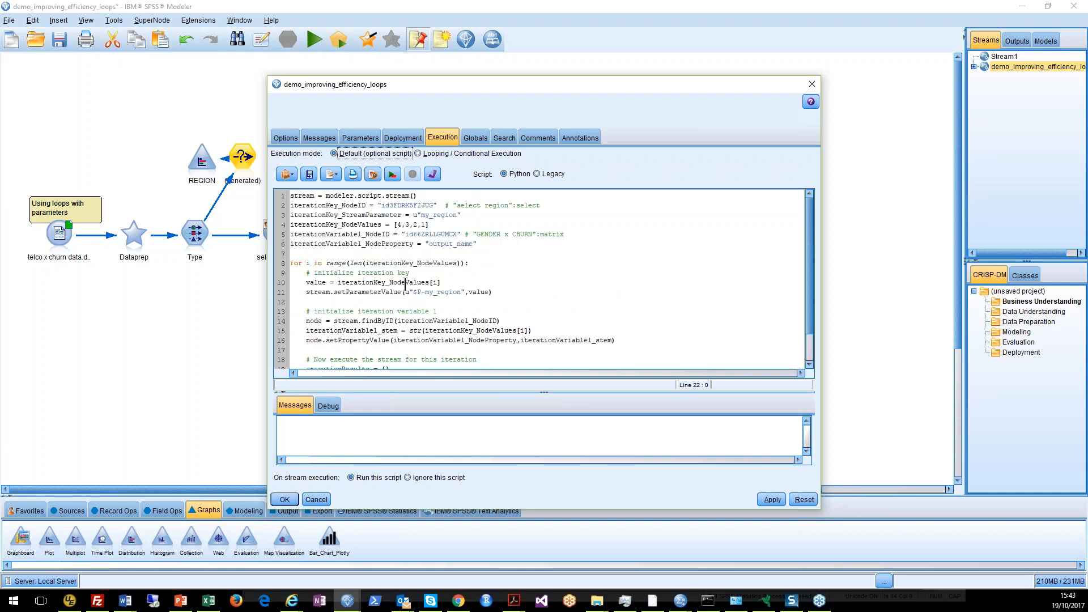
click(417, 292)
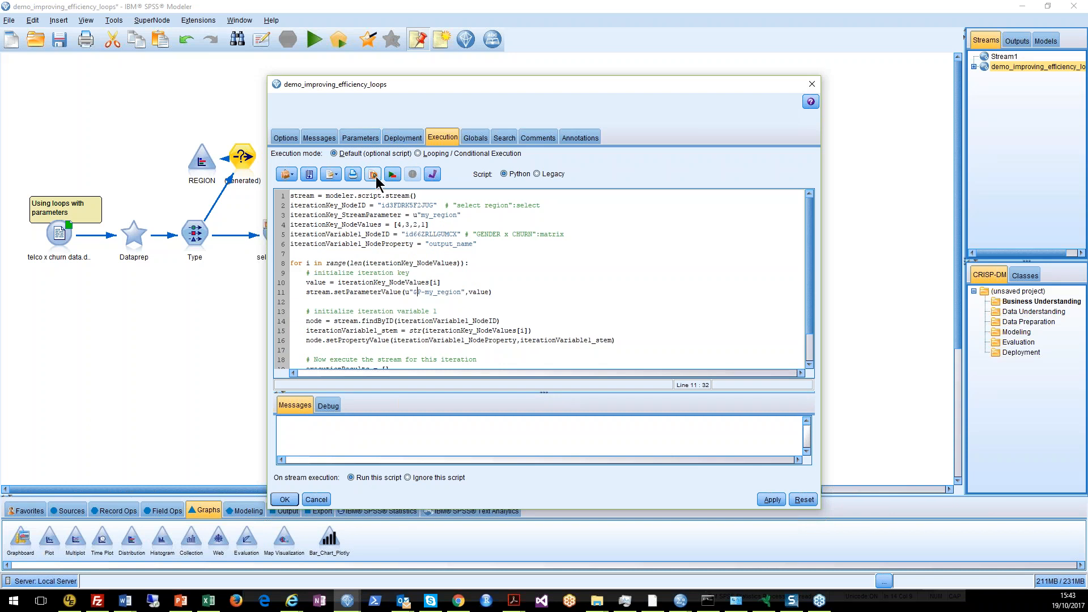
Step: Run the generated Python looping script and close the GENDER x CHURN matrix output for region 1
drag(530, 85, 745, 65)
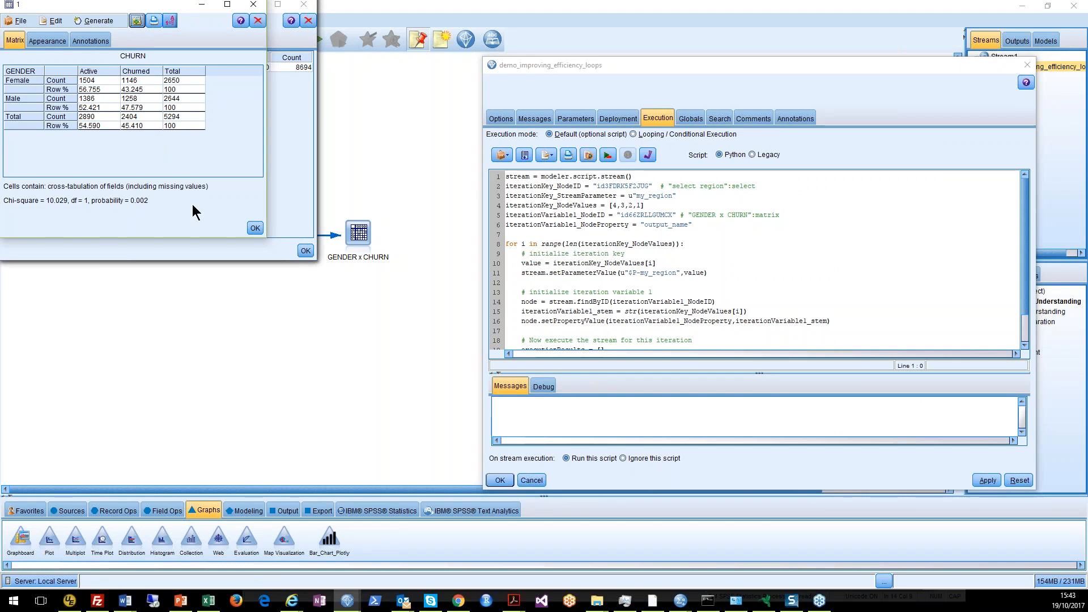
click(255, 228)
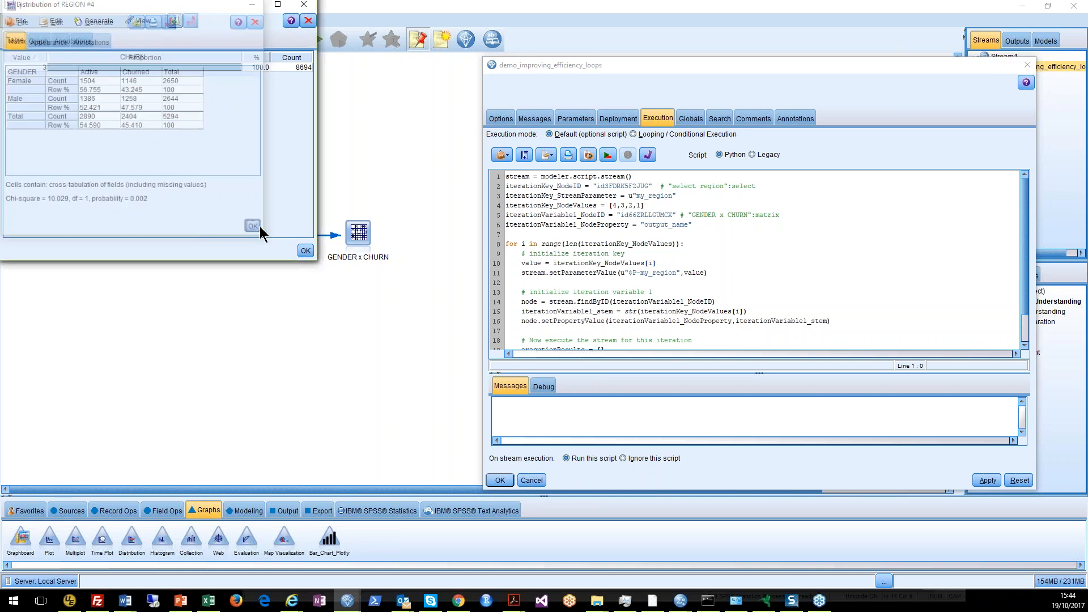
click(246, 306)
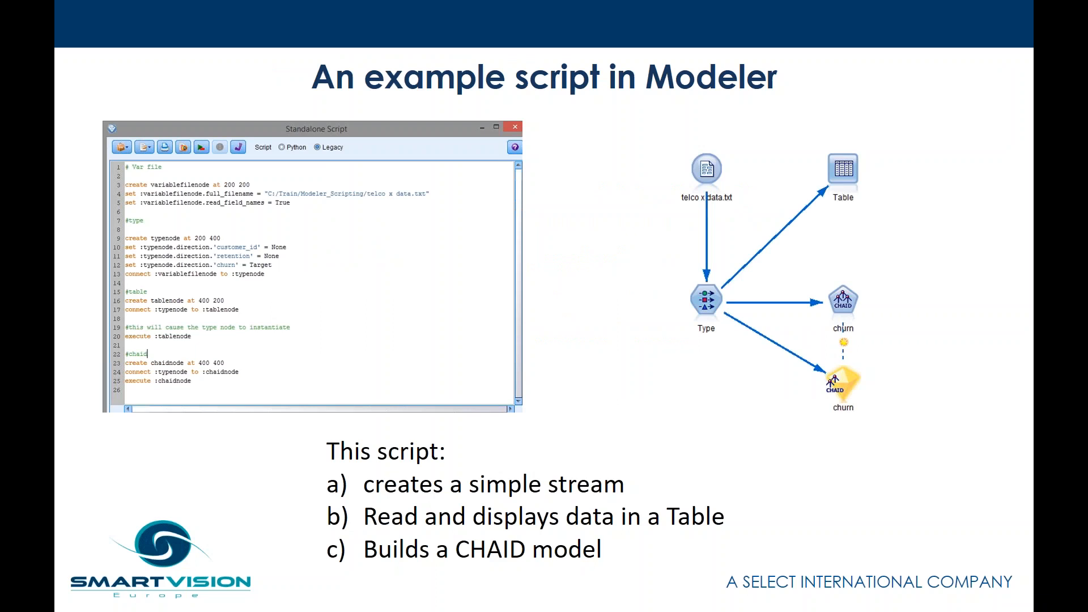
key(Right)
key(Right)
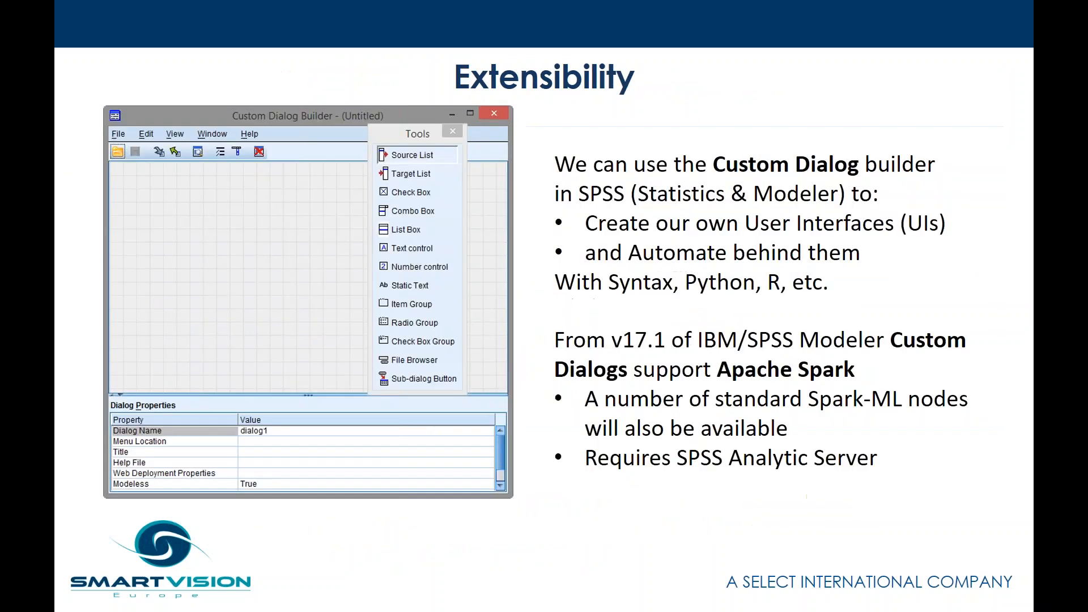